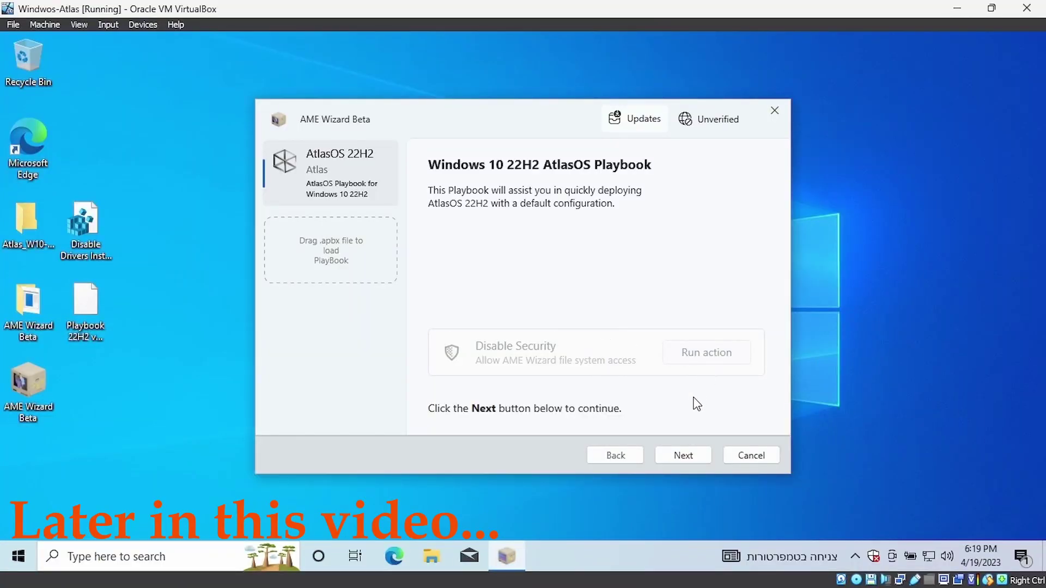
Advance the AtlasOS 22H2 playbook to the requirements check and run the Prepare System action
{"action": "left_click", "coordinate": [685, 455]}
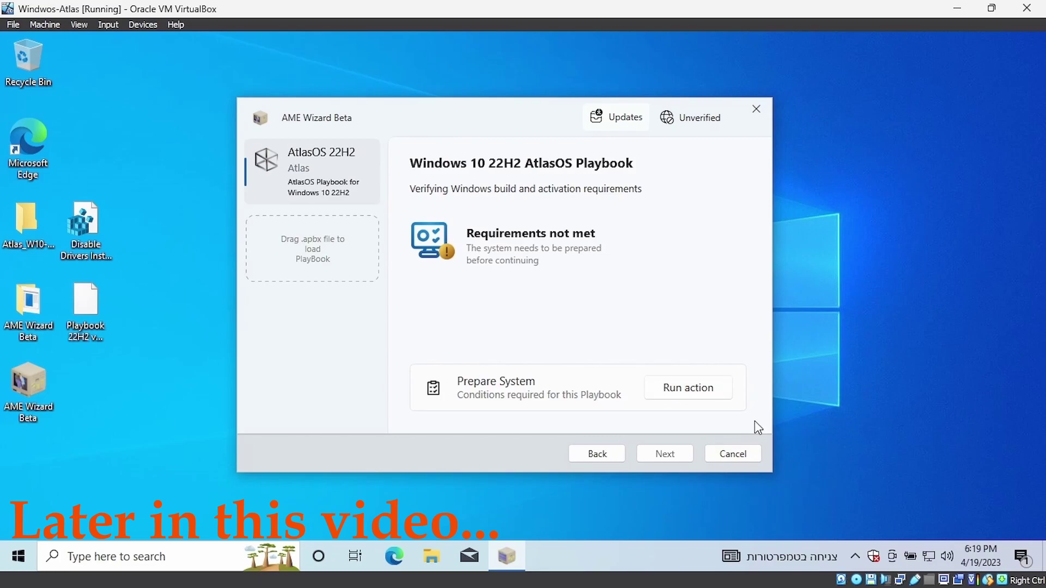
{"action": "left_click", "coordinate": [718, 396]}
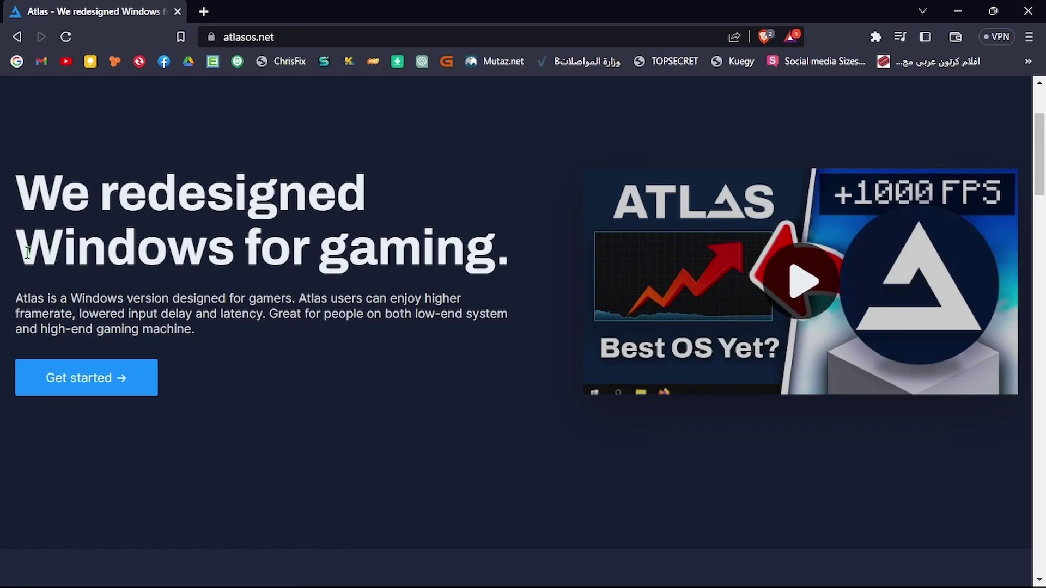
Open the Windows 10 22H2 download page on the Atlas website
{"action": "left_click", "coordinate": [61, 392]}
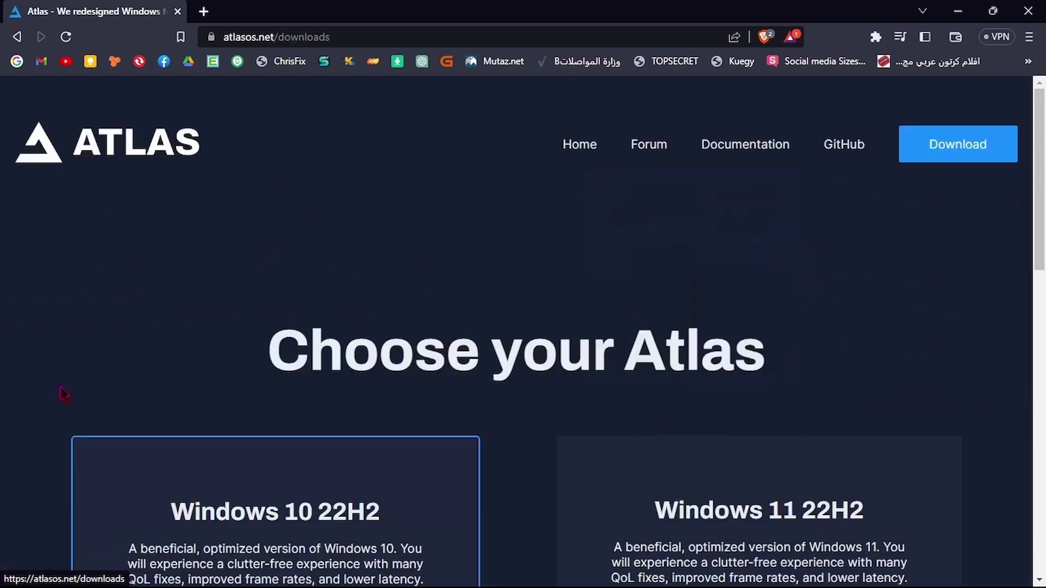
{"action": "scroll", "coordinate": [328, 282], "scroll_direction": "down", "scroll_amount": 5}
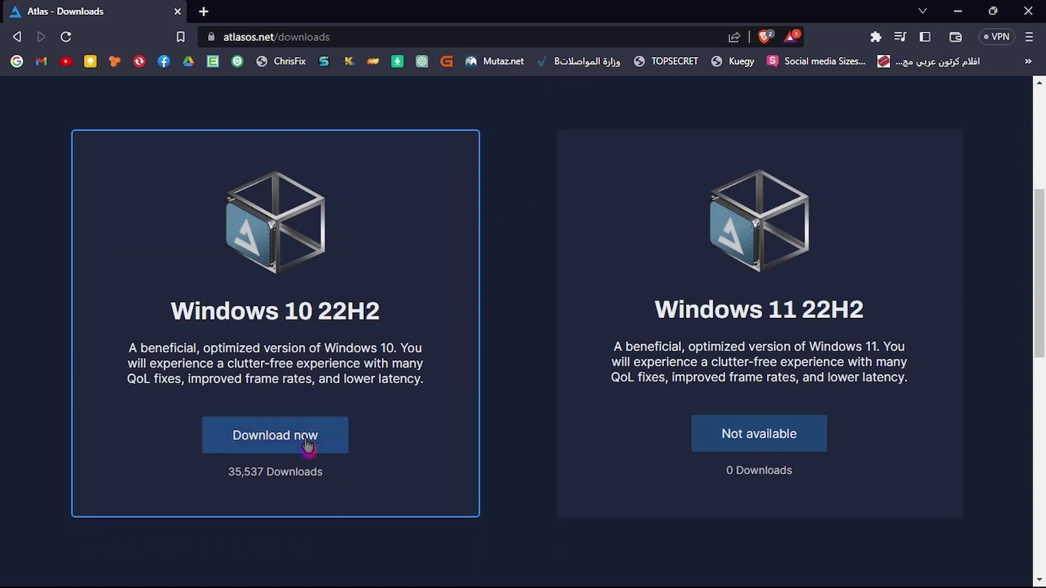
{"action": "left_click", "coordinate": [329, 444]}
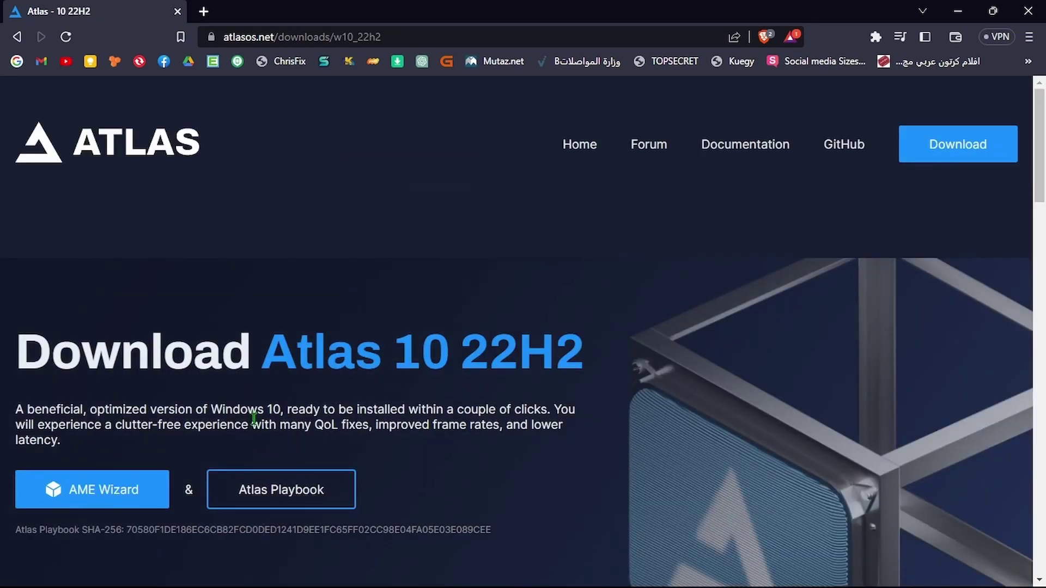
{"action": "scroll", "coordinate": [254, 419], "scroll_direction": "down", "scroll_amount": 3}
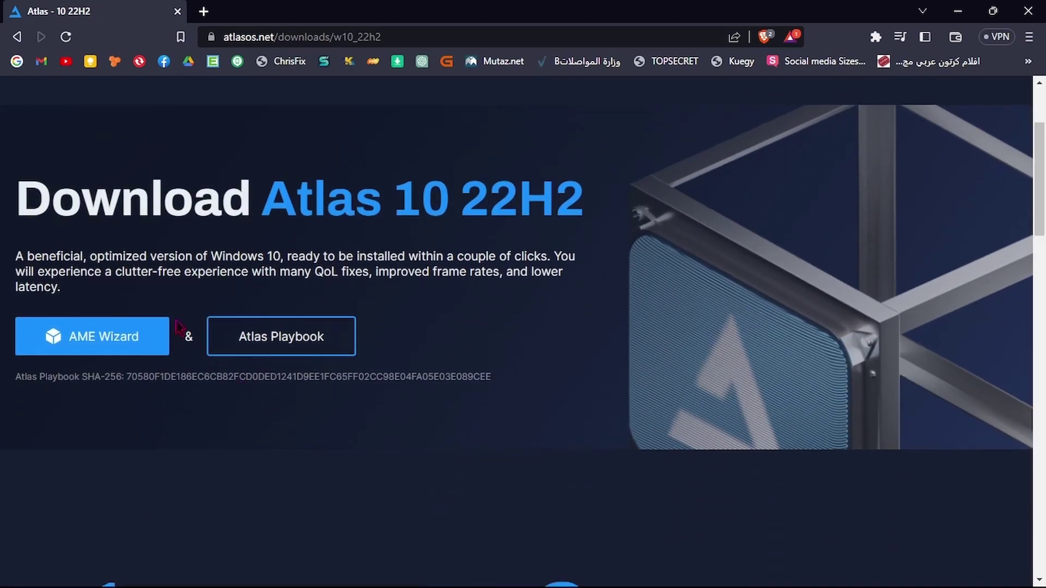
Download AME Wizard Beta.zip and the Atlas Playbook for Windows 10 22H2
{"action": "left_click", "coordinate": [111, 338]}
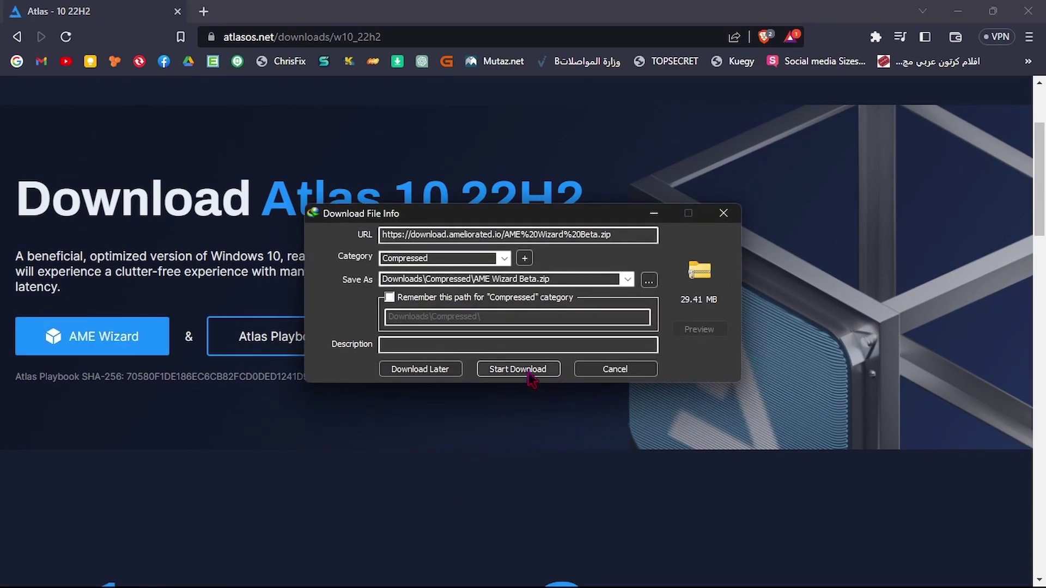
{"action": "left_click", "coordinate": [518, 370]}
{"action": "left_click", "coordinate": [248, 336]}
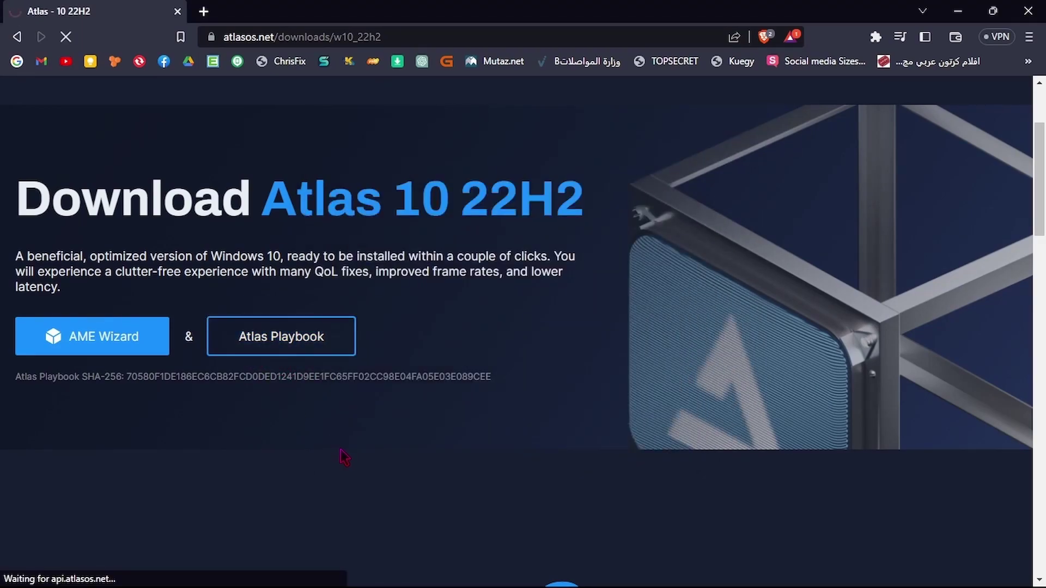
{"action": "left_click", "coordinate": [519, 370]}
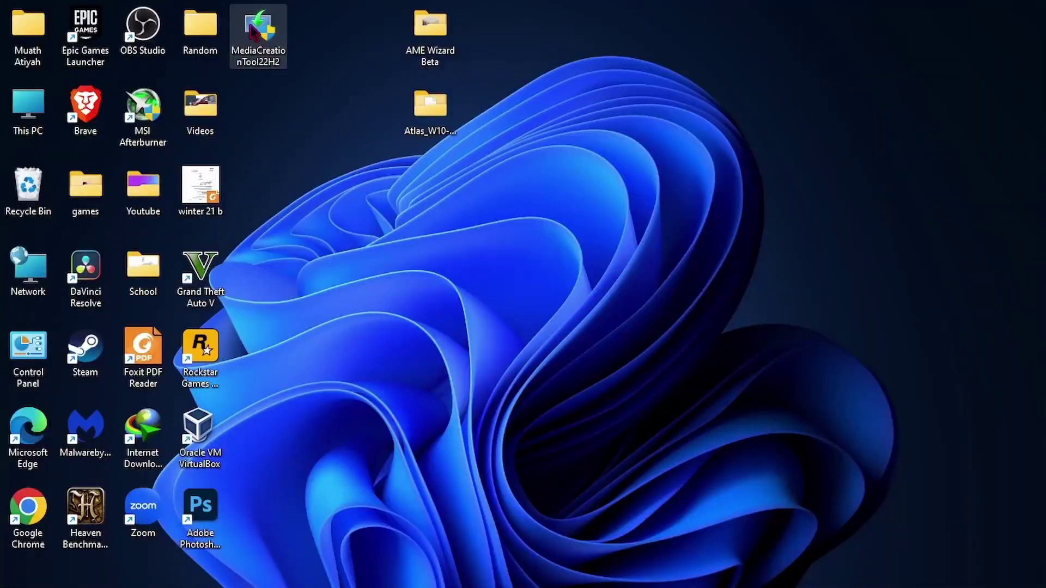
Place MediaCreationTool22H2 below the Atlas folder on the desktop and launch it, moving its setup window lower
{"action": "left_click_drag", "start_coordinate": [254, 30], "coordinate": [441, 201]}
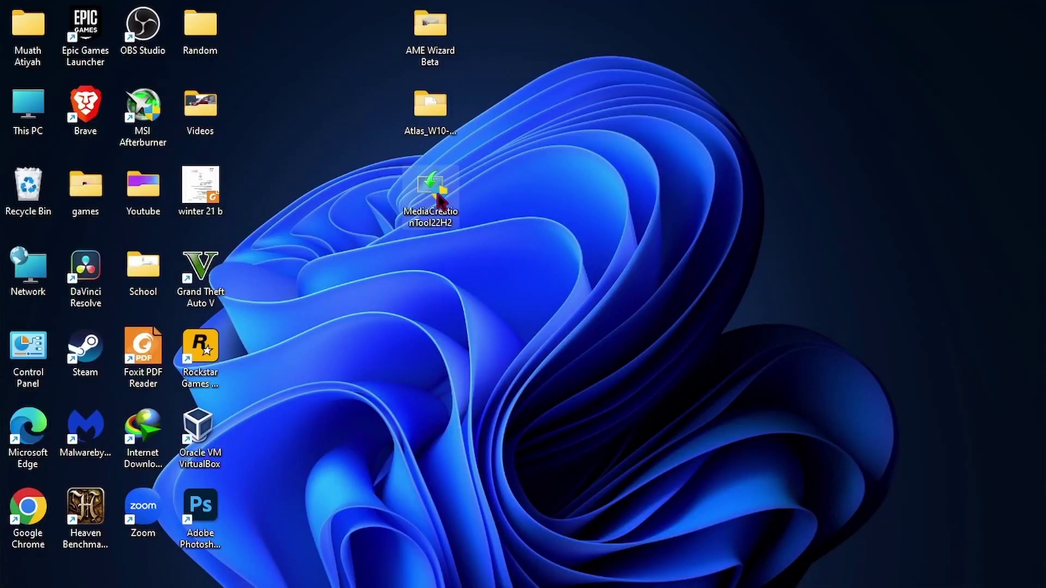
{"action": "double_click", "coordinate": [441, 202]}
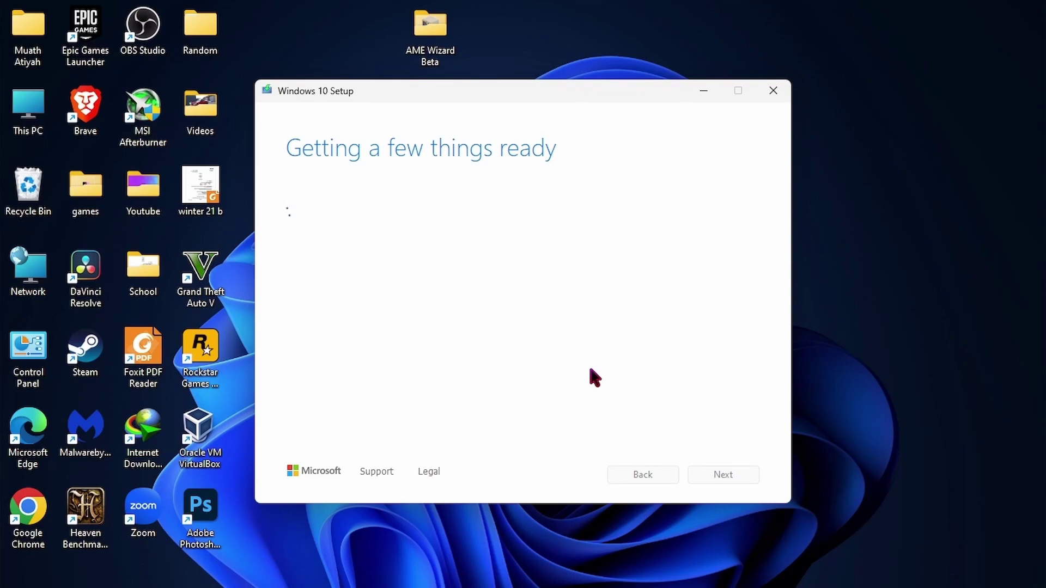
{"action": "left_click_drag", "start_coordinate": [502, 91], "coordinate": [480, 149]}
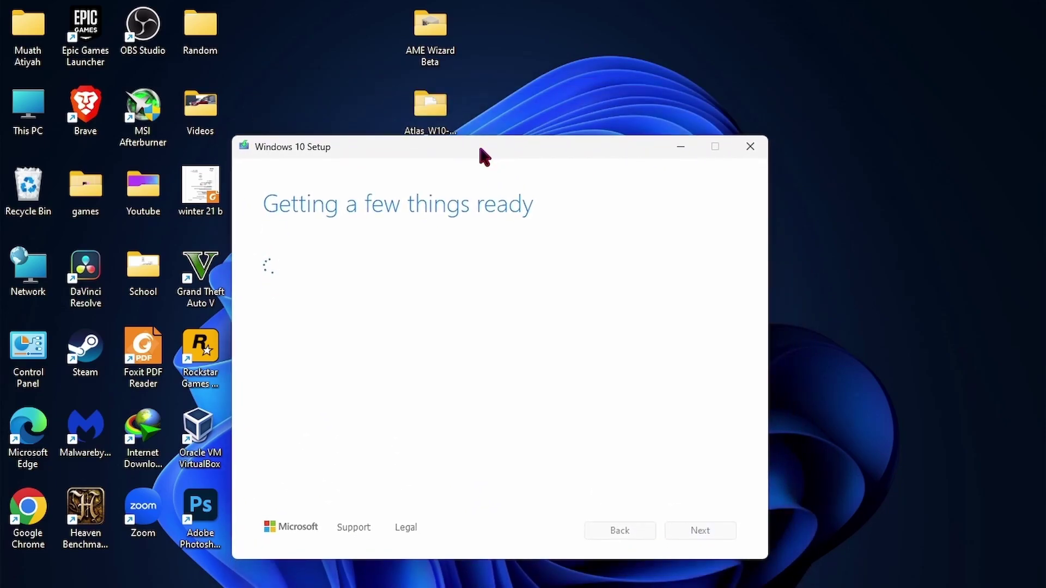
Create Windows 10 installation media for another PC on USB flash drive D:, using the recommended language, edition and architecture
{"action": "left_click", "coordinate": [473, 281]}
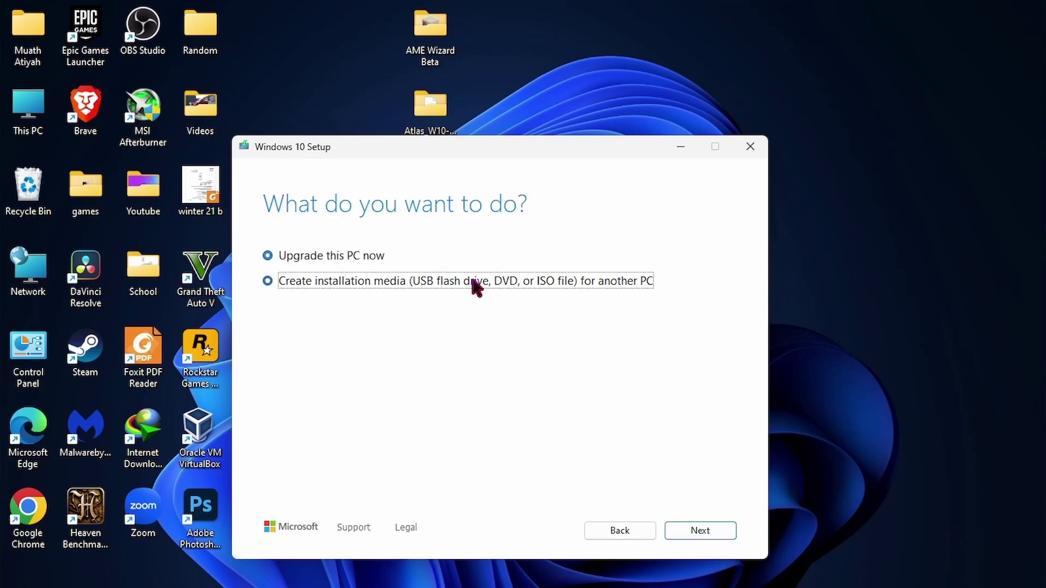
{"action": "left_click", "coordinate": [711, 537]}
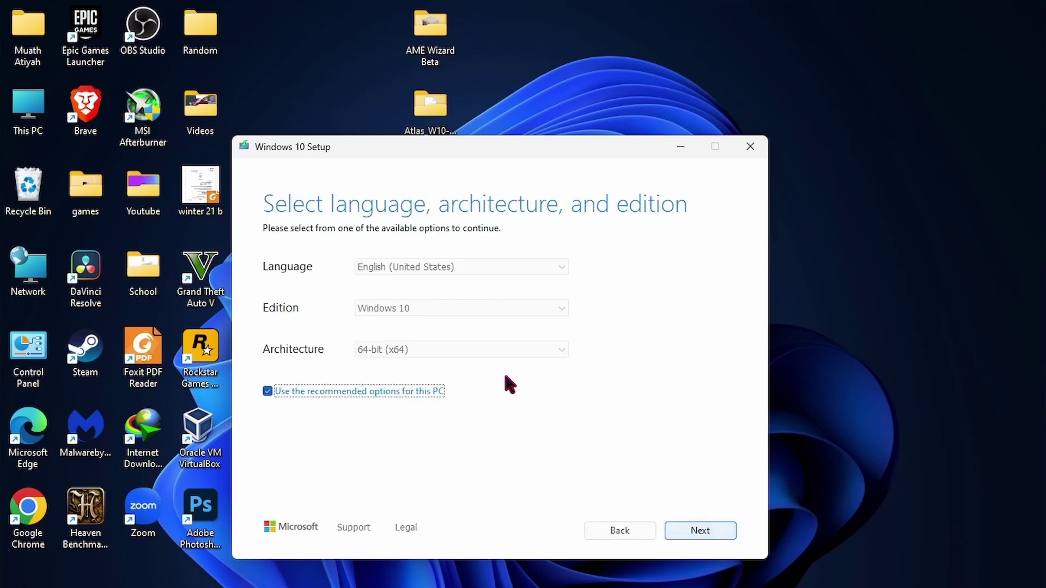
{"action": "left_click", "coordinate": [696, 532]}
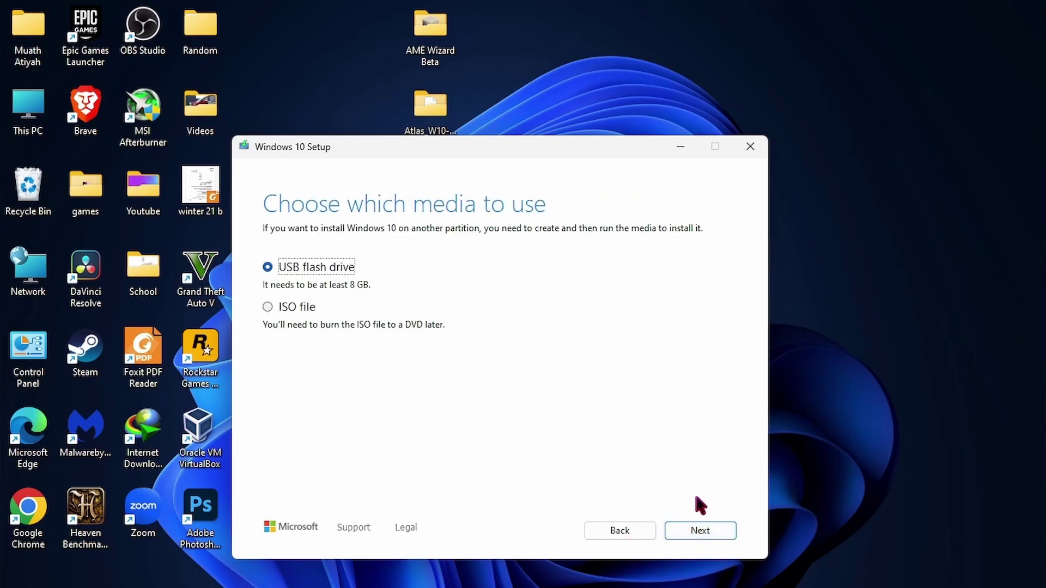
{"action": "left_click", "coordinate": [712, 534]}
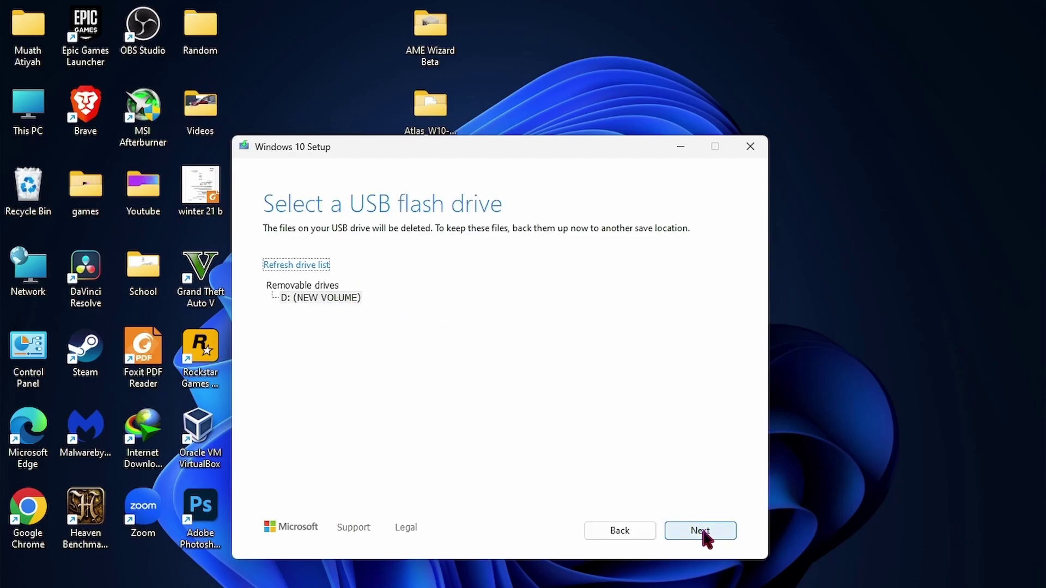
{"action": "left_click", "coordinate": [704, 536]}
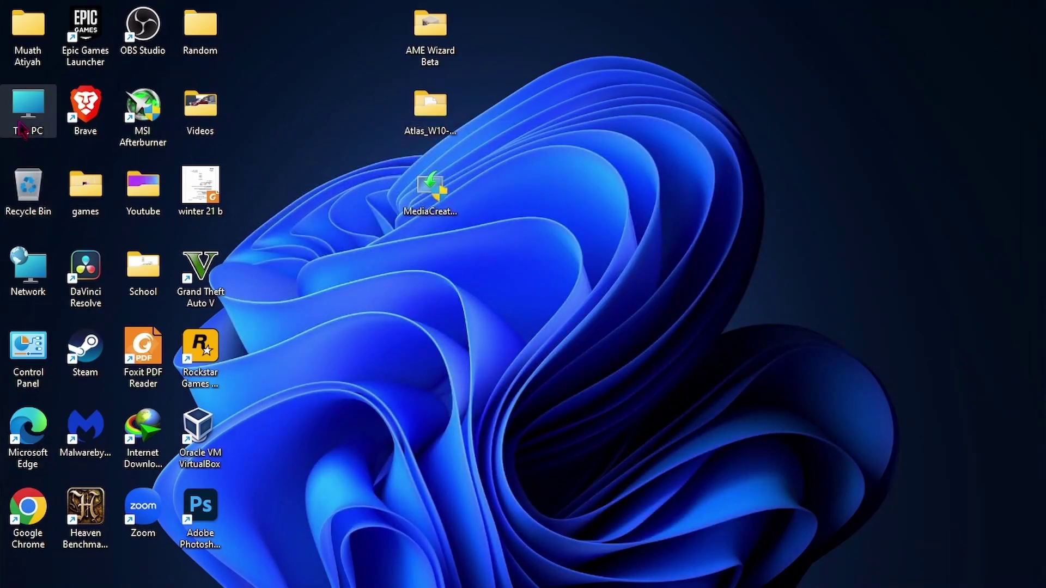
Copy the AME Wizard Beta and Atlas_W10-22H2 folders from the desktop to the ESD-USB (D:) drive
{"action": "double_click", "coordinate": [21, 105]}
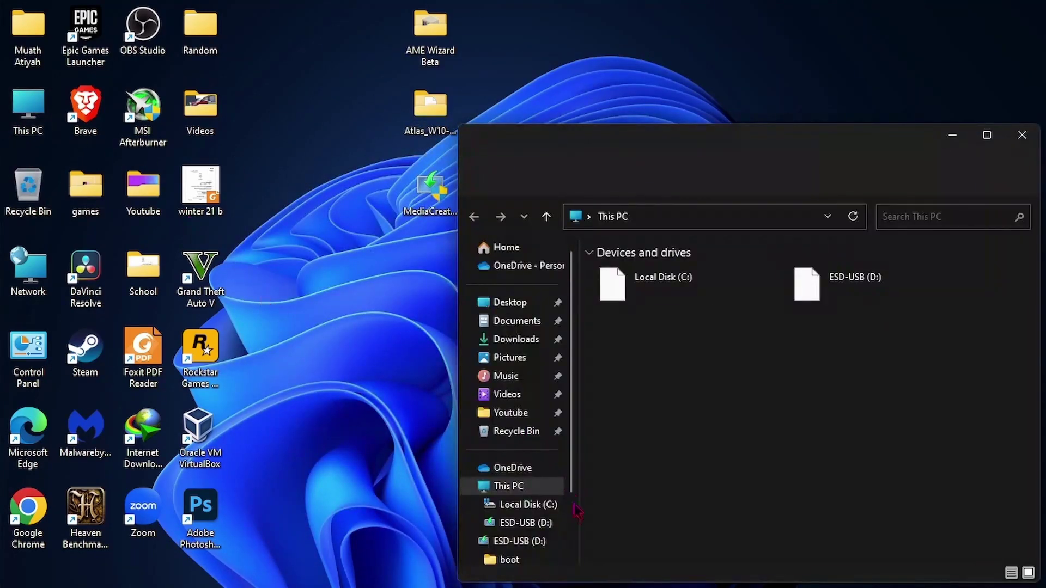
{"action": "left_click", "coordinate": [522, 522]}
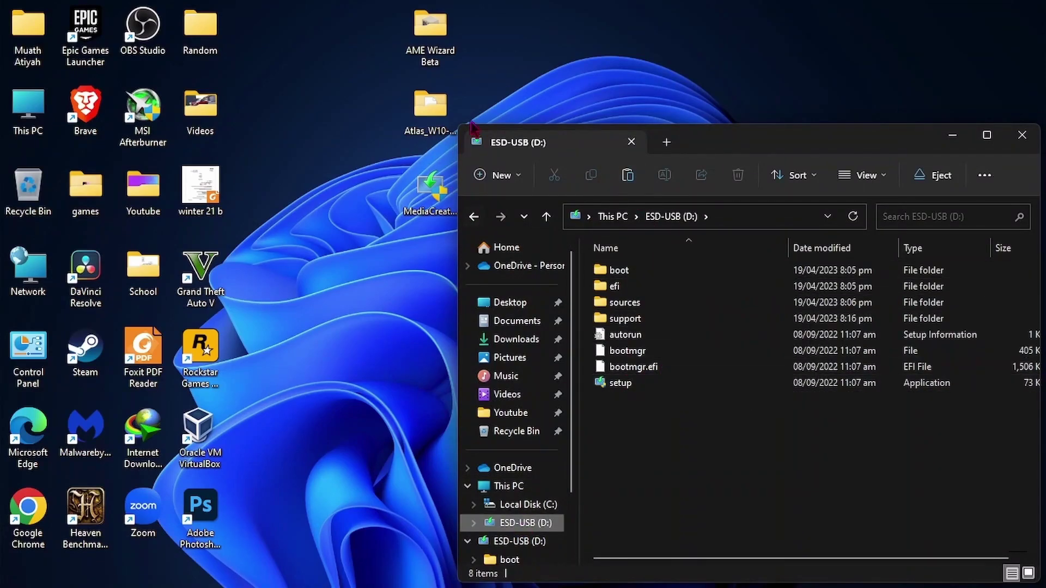
{"action": "left_click_drag", "start_coordinate": [493, 14], "coordinate": [670, 476]}
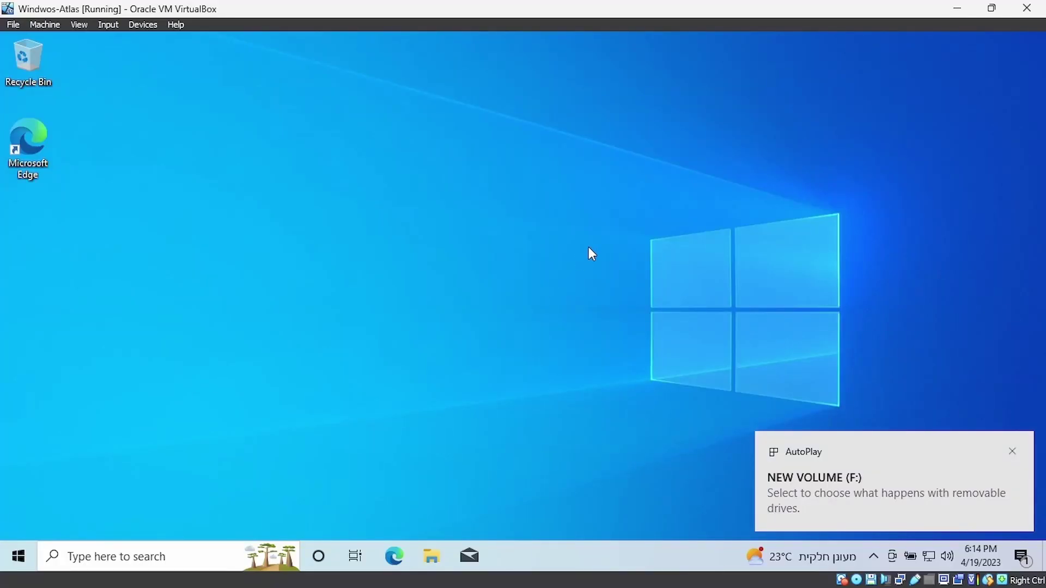
In the Windows 10 virtual machine, copy the AME Wizard Beta and Atlas_W10-22H2 folders from NEW VOLUME (F:) to the desktop
{"action": "left_click", "coordinate": [852, 479]}
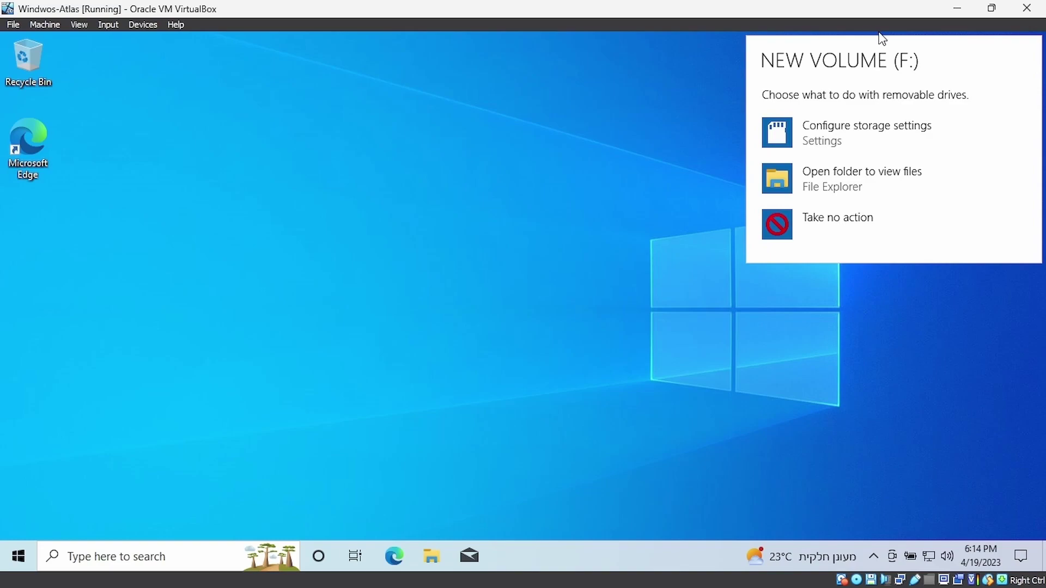
{"action": "left_click", "coordinate": [785, 188]}
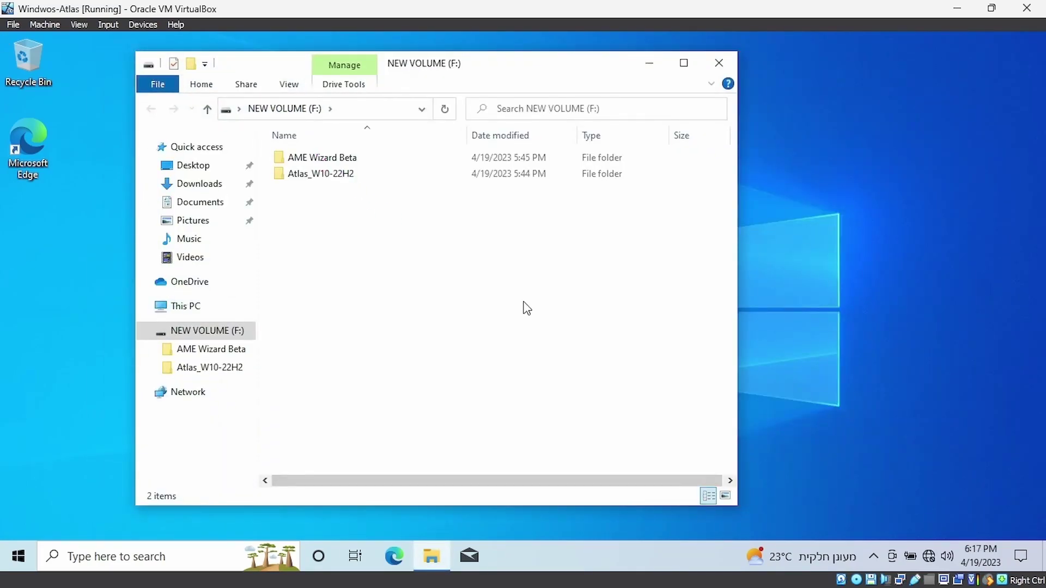
{"action": "left_click_drag", "start_coordinate": [580, 349], "coordinate": [272, 150]}
{"action": "left_click_drag", "start_coordinate": [359, 175], "coordinate": [14, 301]}
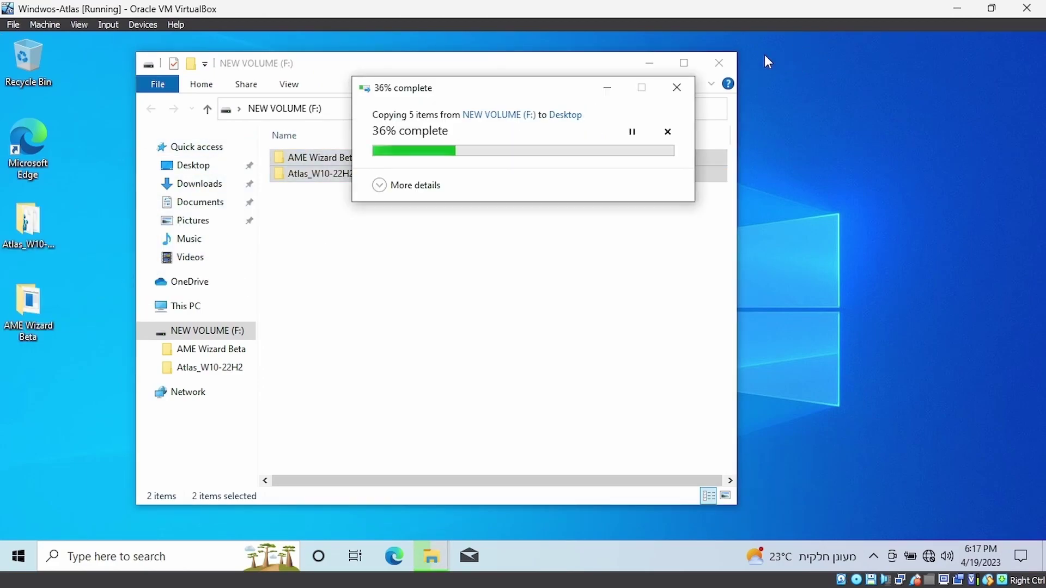
{"action": "left_click", "coordinate": [376, 202]}
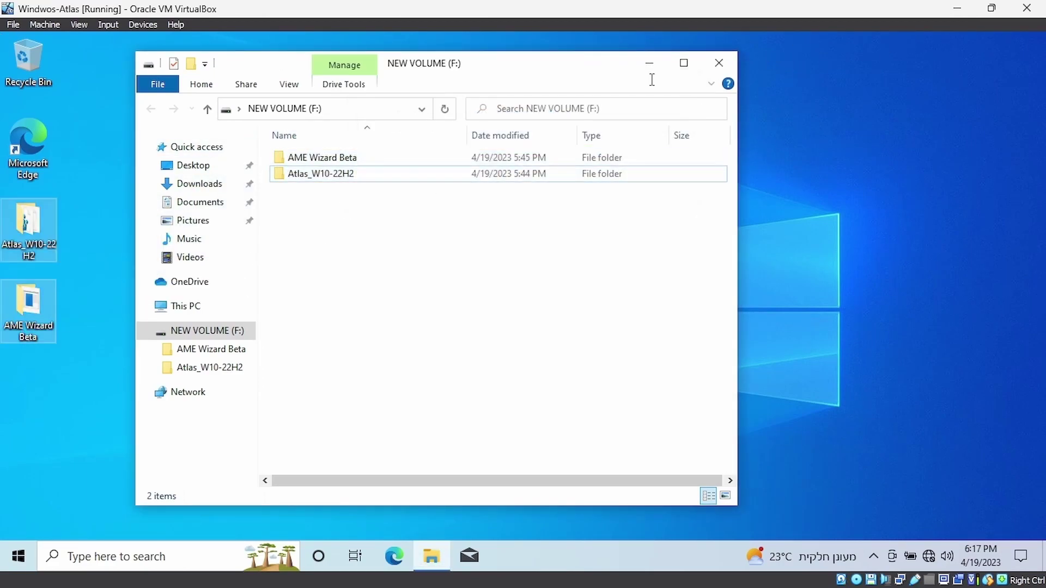
{"action": "left_click", "coordinate": [719, 62]}
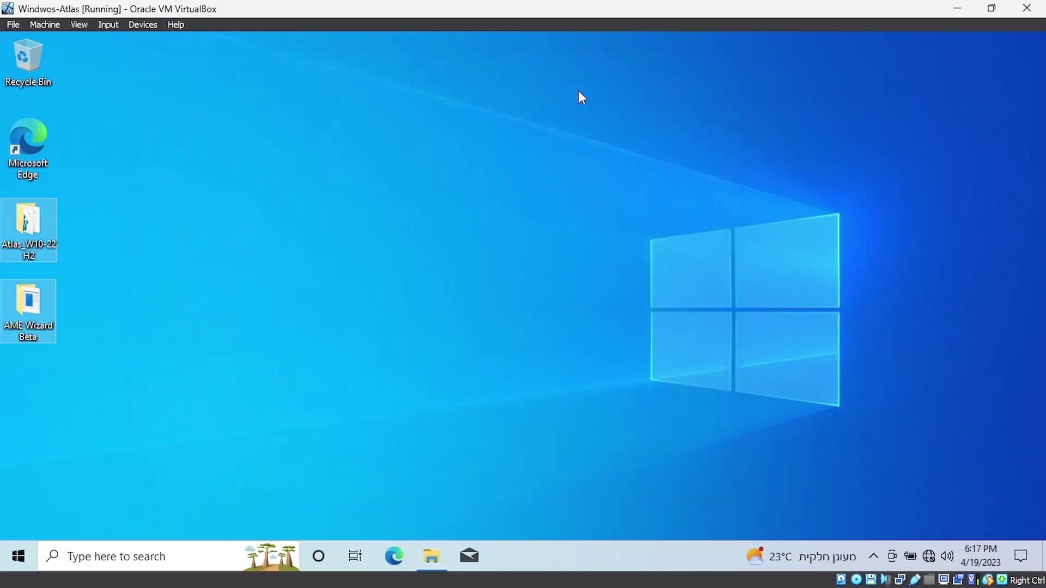
Move the Windows Security icon out of the hidden tray icons and open its Virus & threat protection settings
{"action": "left_click", "coordinate": [878, 556]}
{"action": "left_click_drag", "start_coordinate": [867, 502], "coordinate": [867, 556]}
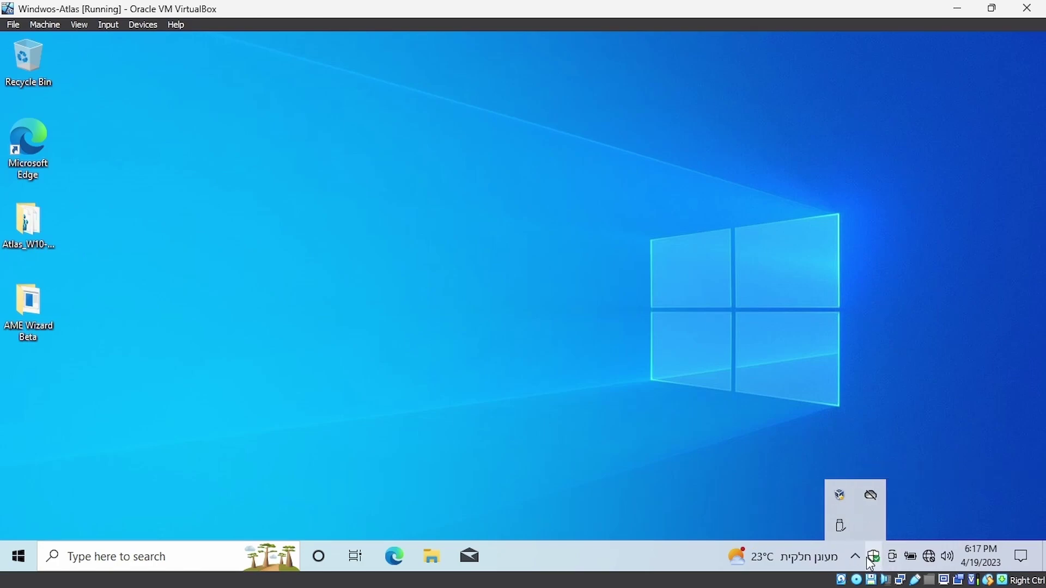
{"action": "left_click", "coordinate": [871, 557]}
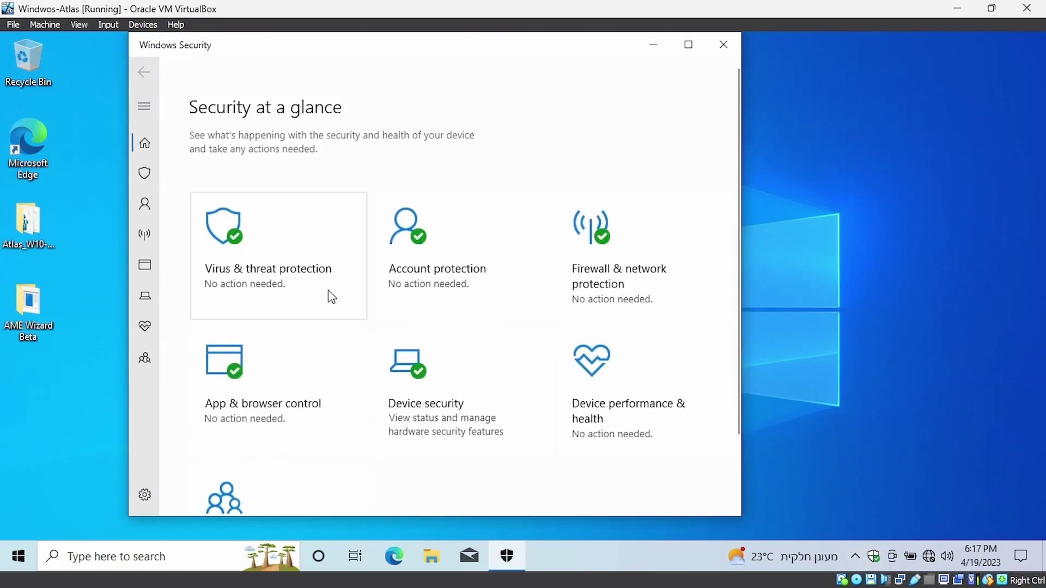
{"action": "left_click", "coordinate": [330, 294]}
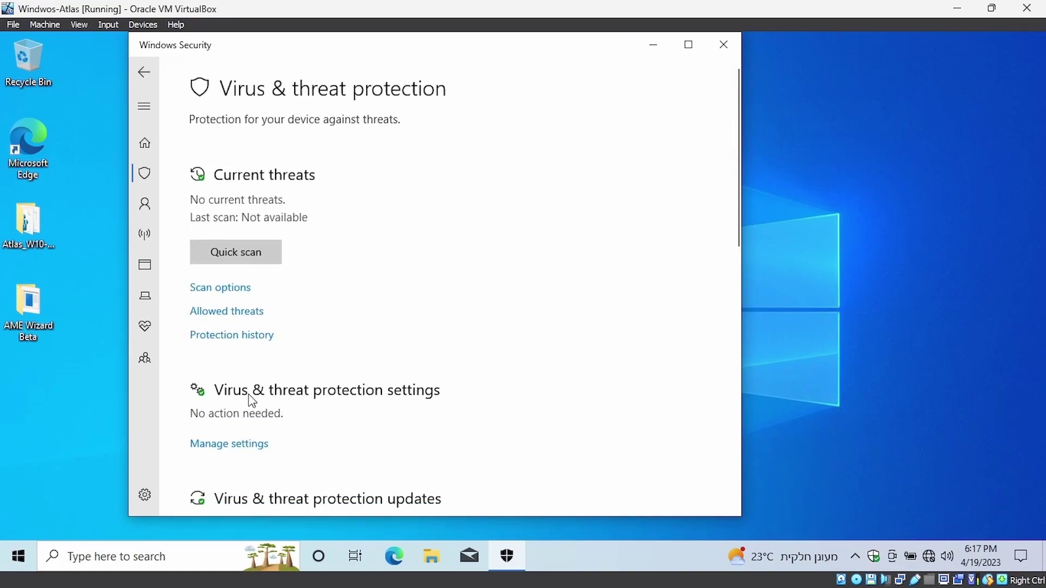
{"action": "left_click", "coordinate": [229, 443]}
Turn off Real-time protection, Cloud-delivered protection, Automatic sample submission and Tamper Protection, and close Windows Security
{"action": "left_click", "coordinate": [213, 268]}
{"action": "key", "text": "Return"}
{"action": "scroll", "coordinate": [218, 327], "scroll_direction": "down", "scroll_amount": 1}
{"action": "left_click", "coordinate": [218, 367]}
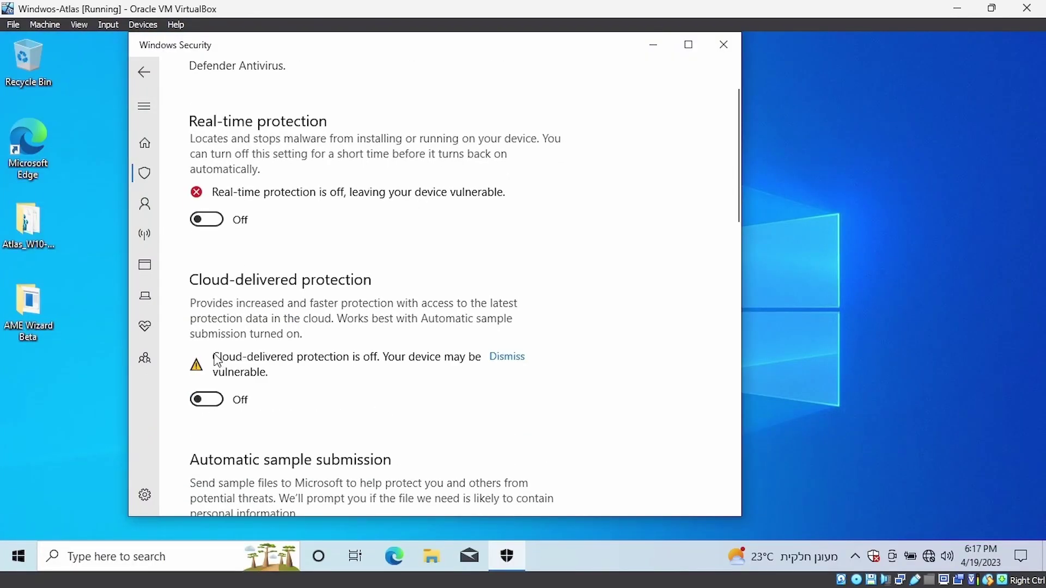
{"action": "scroll", "coordinate": [216, 354], "scroll_direction": "down", "scroll_amount": 3}
{"action": "left_click", "coordinate": [216, 355]}
{"action": "scroll", "coordinate": [215, 355], "scroll_direction": "down", "scroll_amount": 3}
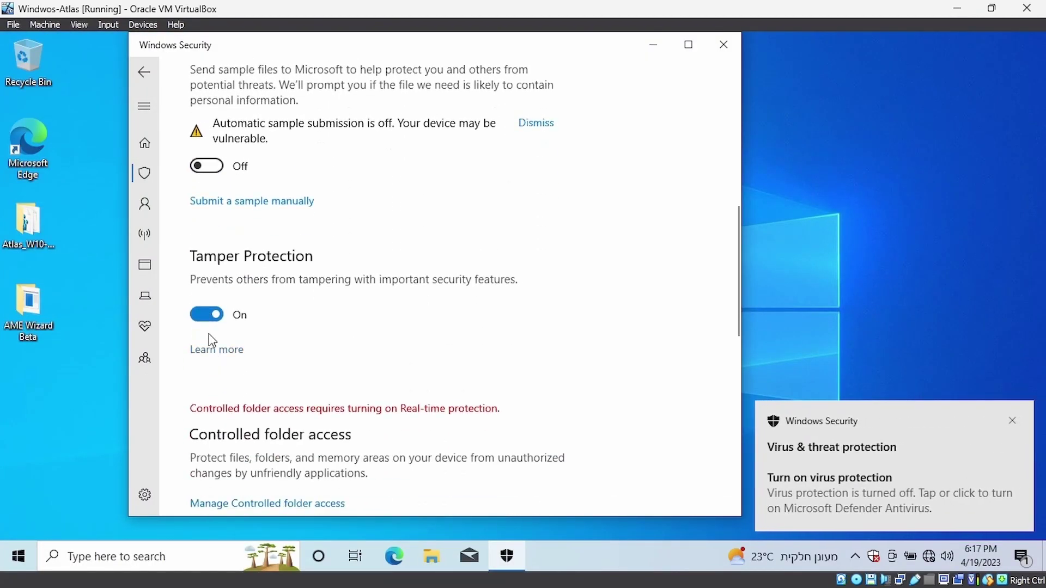
{"action": "left_click", "coordinate": [216, 320]}
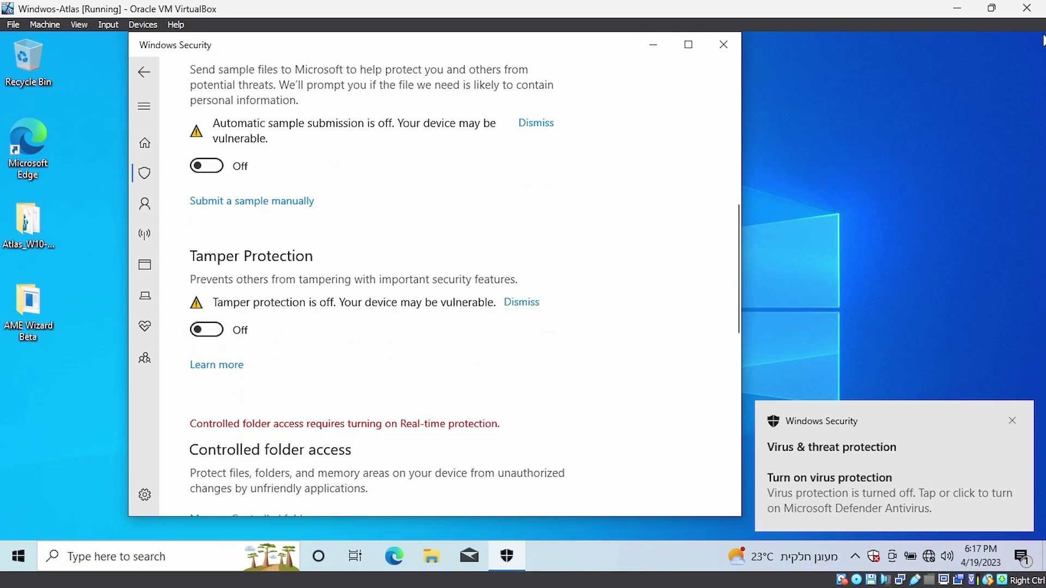
{"action": "left_click", "coordinate": [718, 44]}
Move the driver-disabling registry file and the Playbook 22H2 file from the Atlas_W10-22H2 folder to the desktop
{"action": "double_click", "coordinate": [37, 250]}
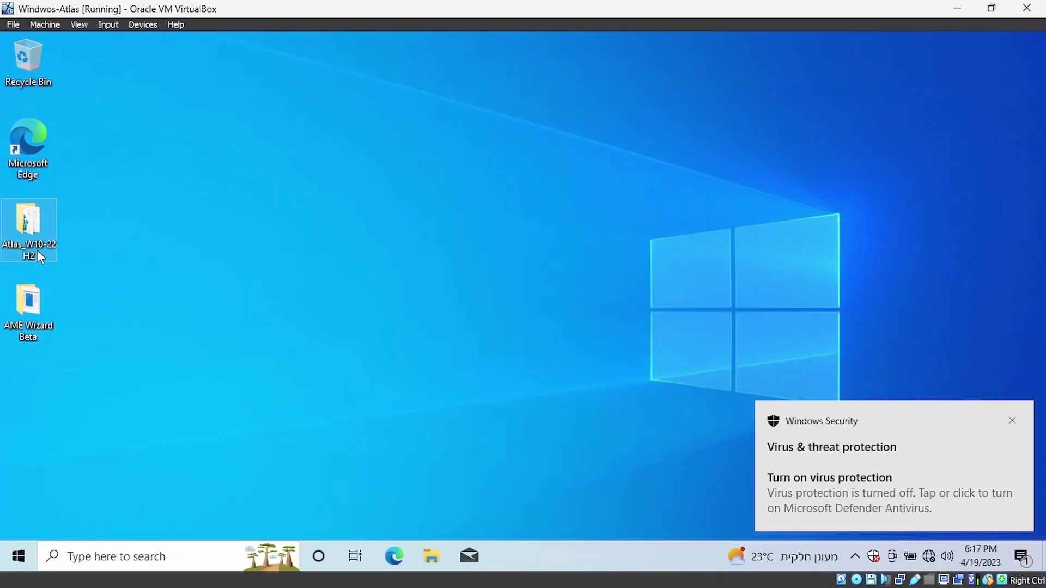
{"action": "left_click_drag", "start_coordinate": [422, 194], "coordinate": [86, 280]}
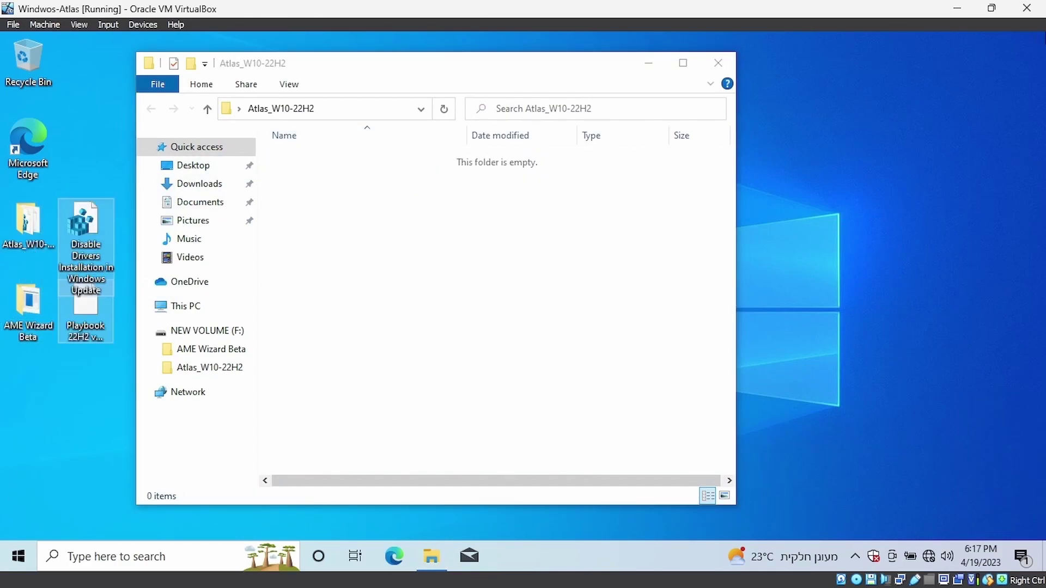
{"action": "left_click", "coordinate": [717, 63]}
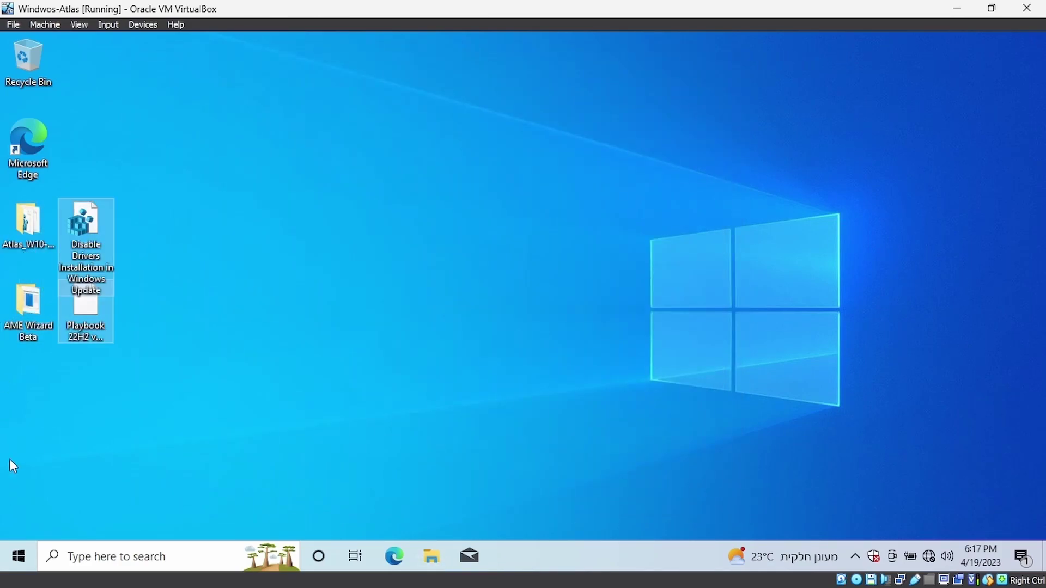
Move the AME Wizard Beta application out of its folder onto the desktop
{"action": "double_click", "coordinate": [21, 310]}
{"action": "left_click_drag", "start_coordinate": [324, 281], "coordinate": [80, 208]}
{"action": "left_click", "coordinate": [726, 69]}
Add the Disable Drivers Installation in Windows Update registry file from the desktop to the registry, approving the elevation request
{"action": "double_click", "coordinate": [79, 220]}
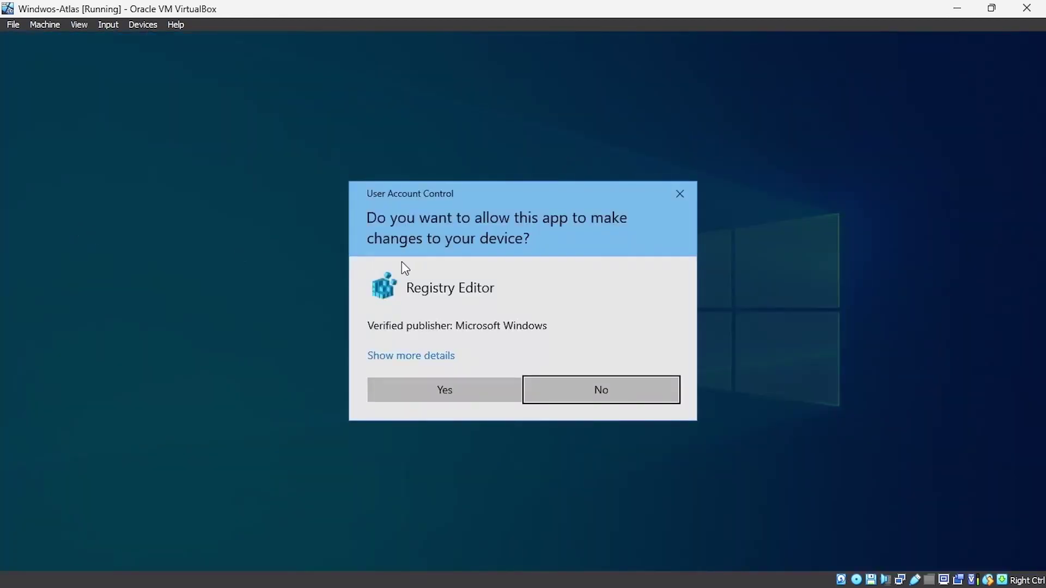
{"action": "left_click", "coordinate": [463, 381]}
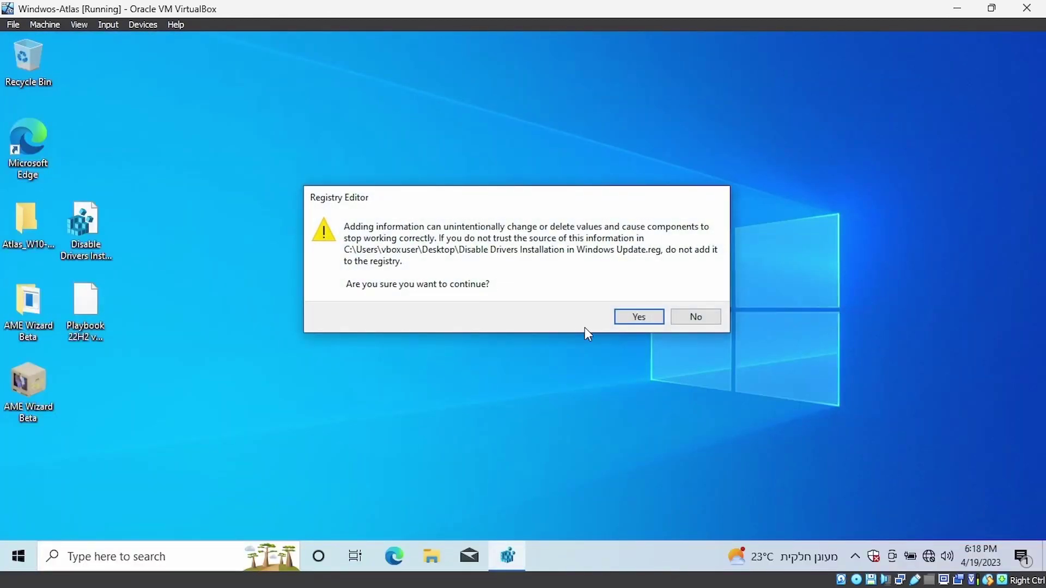
{"action": "left_click", "coordinate": [626, 317]}
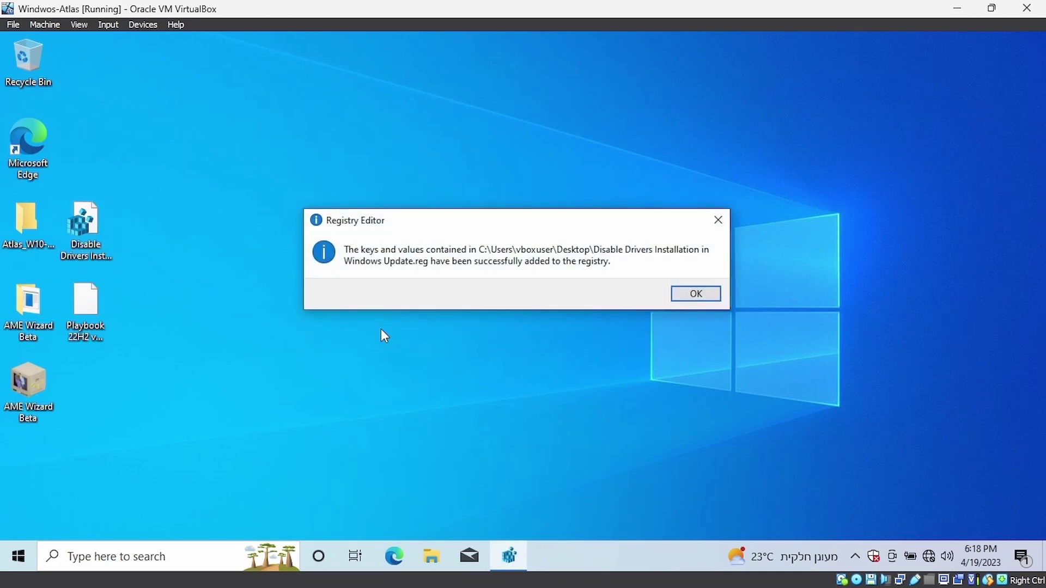
{"action": "left_click", "coordinate": [678, 293]}
Open Windows Update in the system Settings, maximize the window and check for updates
{"action": "left_click", "coordinate": [18, 557]}
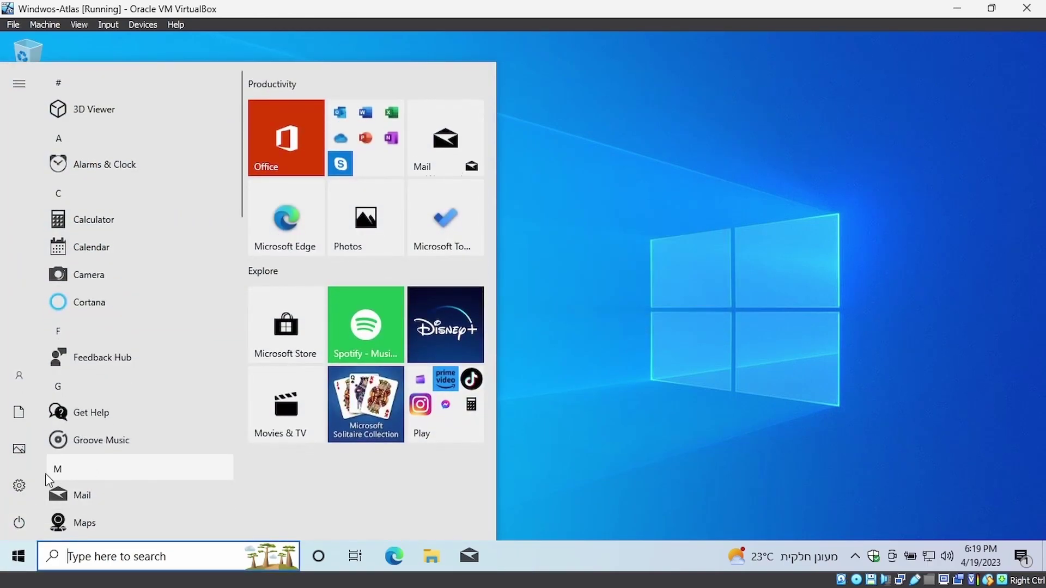
{"action": "left_click", "coordinate": [29, 480]}
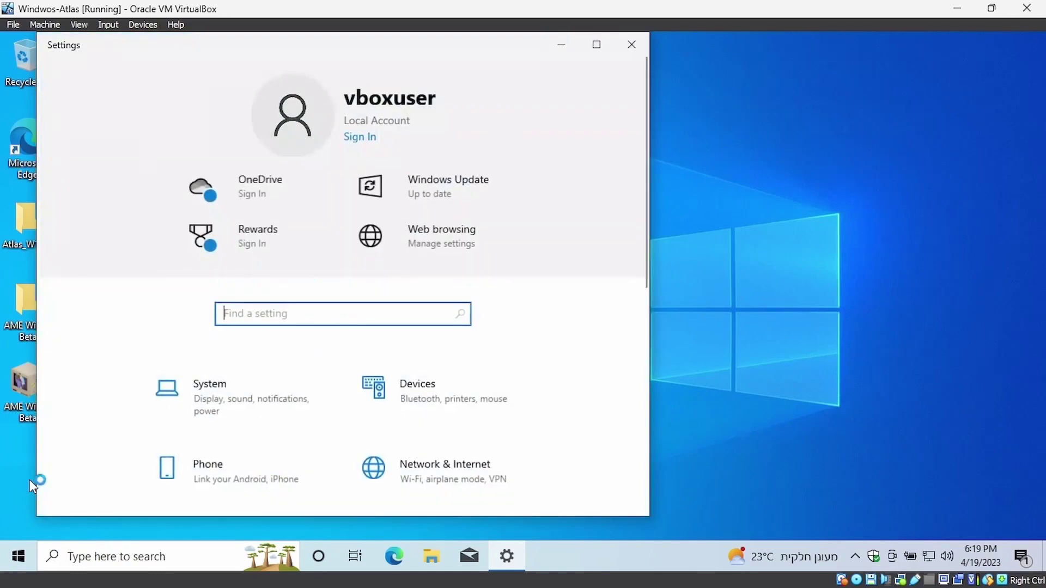
{"action": "left_click", "coordinate": [420, 197]}
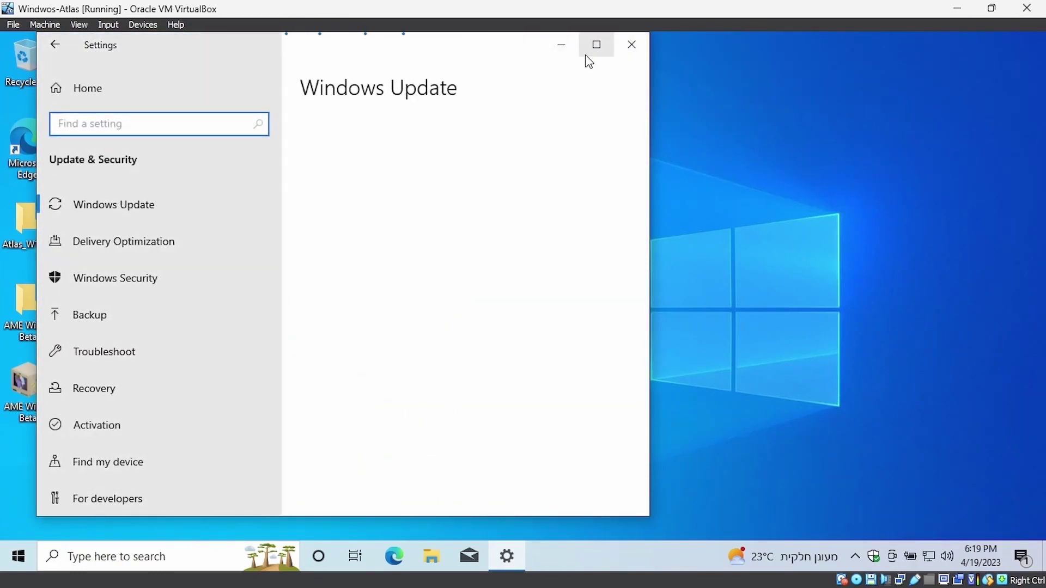
{"action": "left_click", "coordinate": [586, 55]}
{"action": "left_click", "coordinate": [327, 182]}
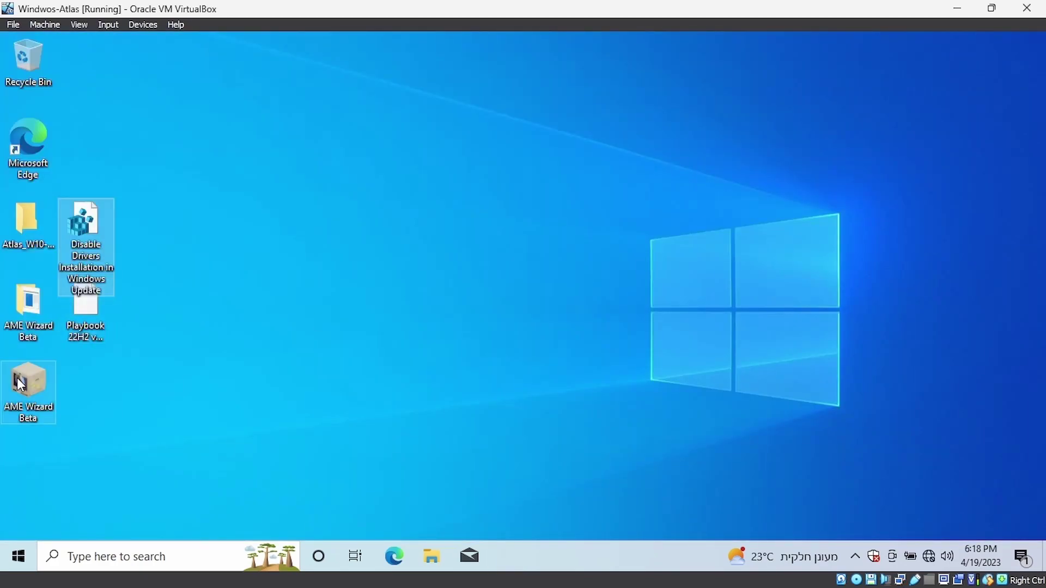
Run AME Wizard Beta from the desktop with permission to make changes and load the Playbook 22H2 file into it
{"action": "double_click", "coordinate": [28, 381]}
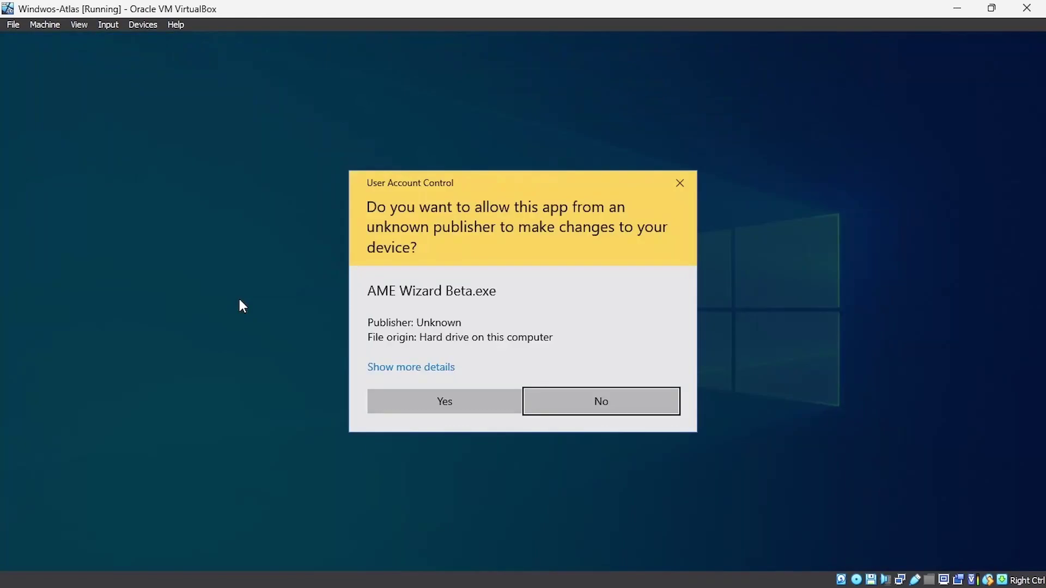
{"action": "left_click", "coordinate": [444, 411]}
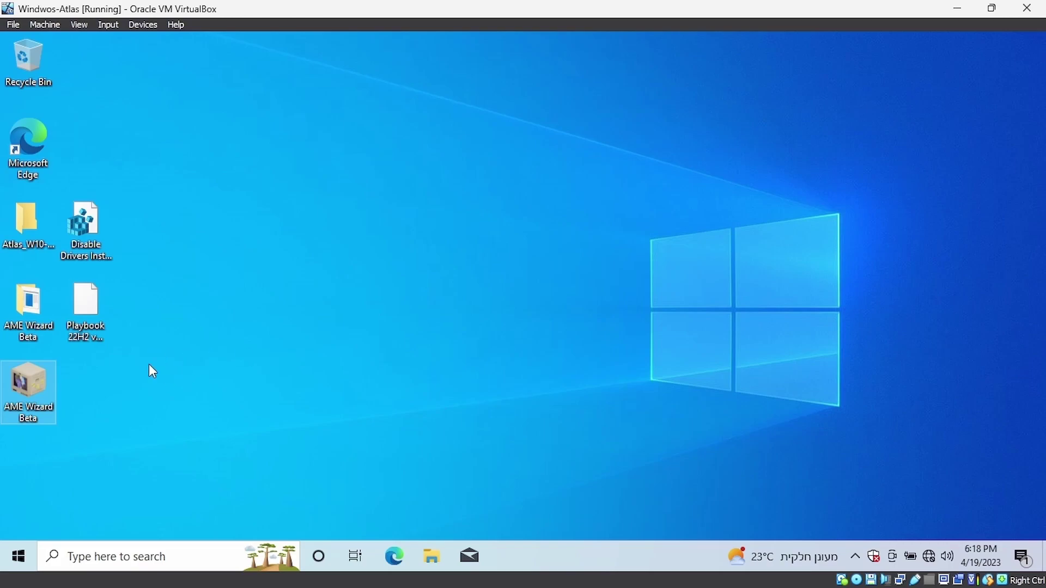
{"action": "double_click", "coordinate": [20, 386]}
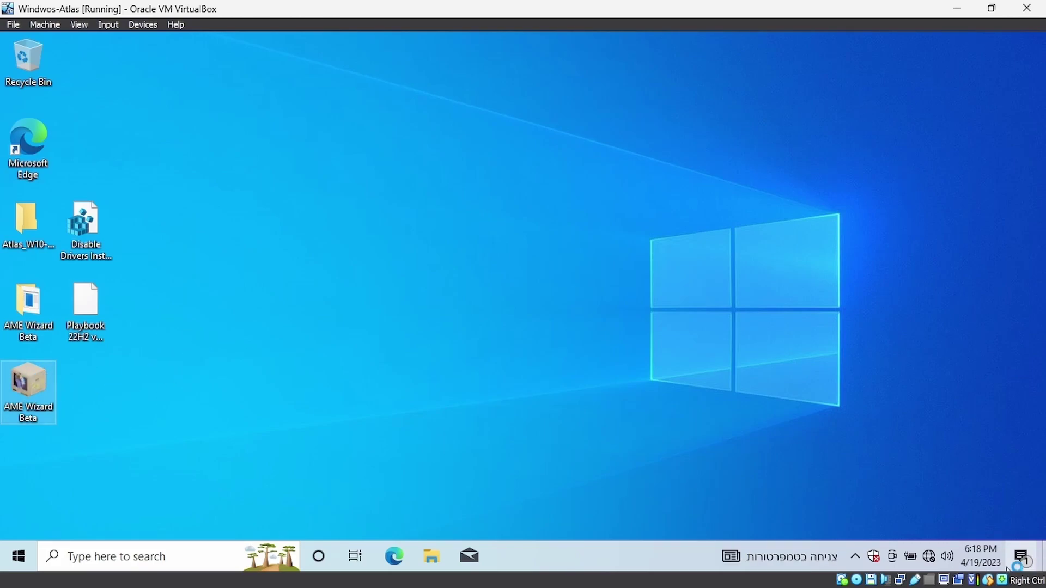
{"action": "left_click", "coordinate": [629, 350]}
{"action": "left_click_drag", "start_coordinate": [85, 302], "coordinate": [390, 164]}
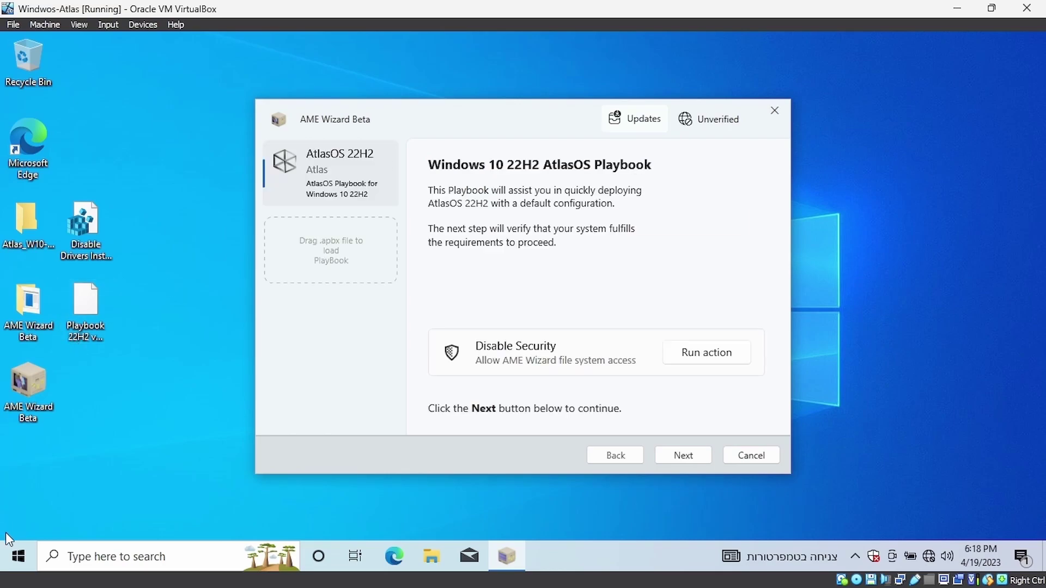
Proceed past the AtlasOS Playbook introduction to verify the Windows build and activation requirements
{"action": "left_click", "coordinate": [929, 557]}
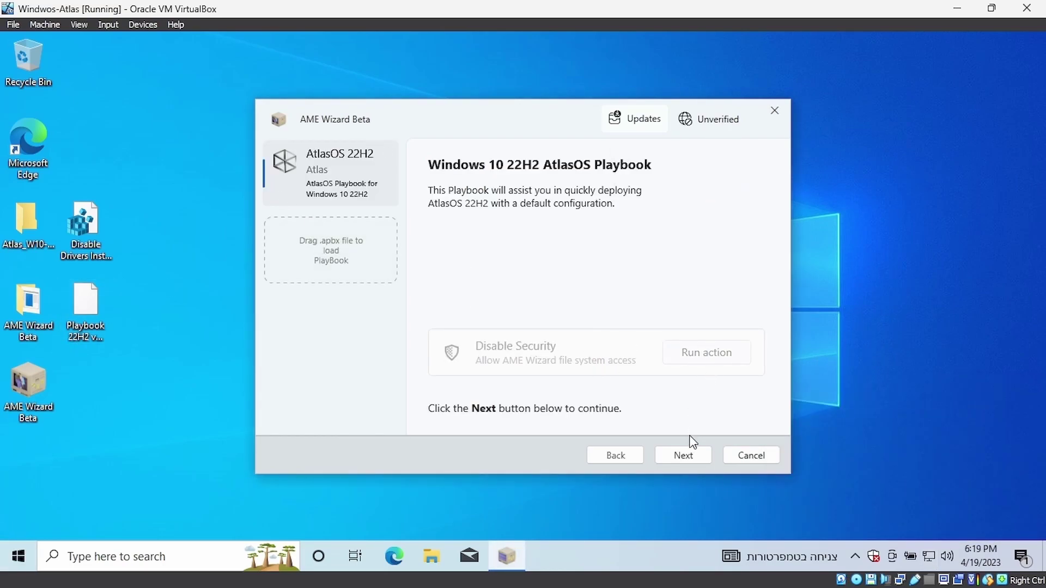
{"action": "left_click", "coordinate": [685, 454]}
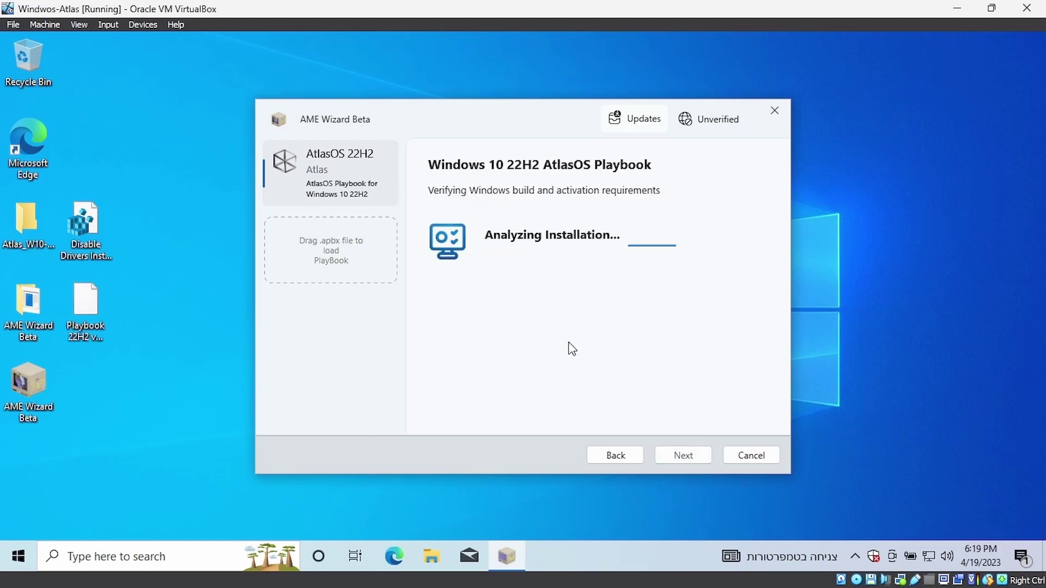
{"action": "left_click_drag", "start_coordinate": [450, 131], "coordinate": [432, 129]}
{"action": "left_click", "coordinate": [715, 390]}
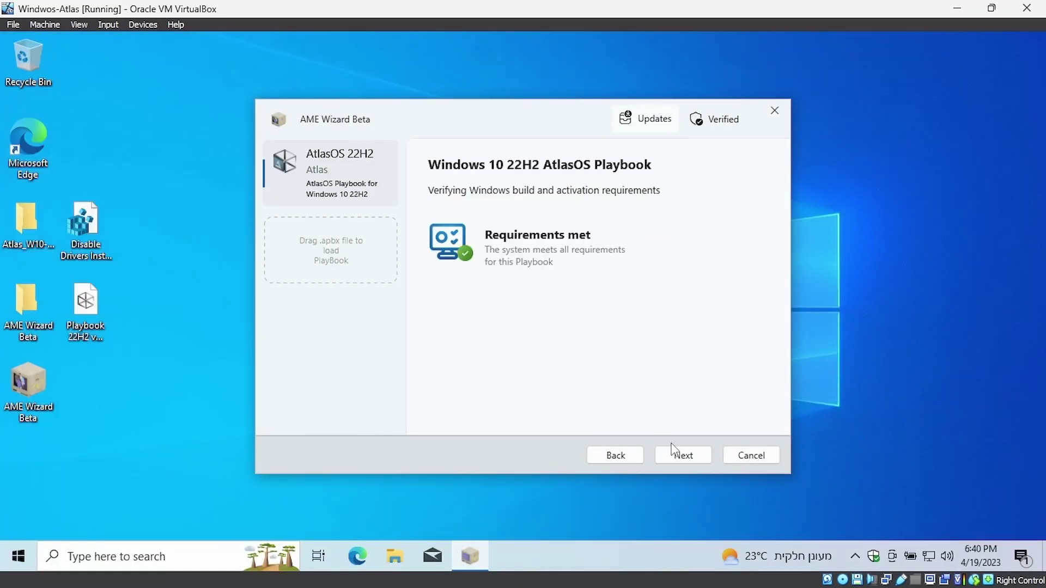
Accept the Playbook's license agreement and start the AtlasOS 22H2 deployment with the default configuration
{"action": "left_click", "coordinate": [681, 456]}
{"action": "left_click", "coordinate": [679, 453]}
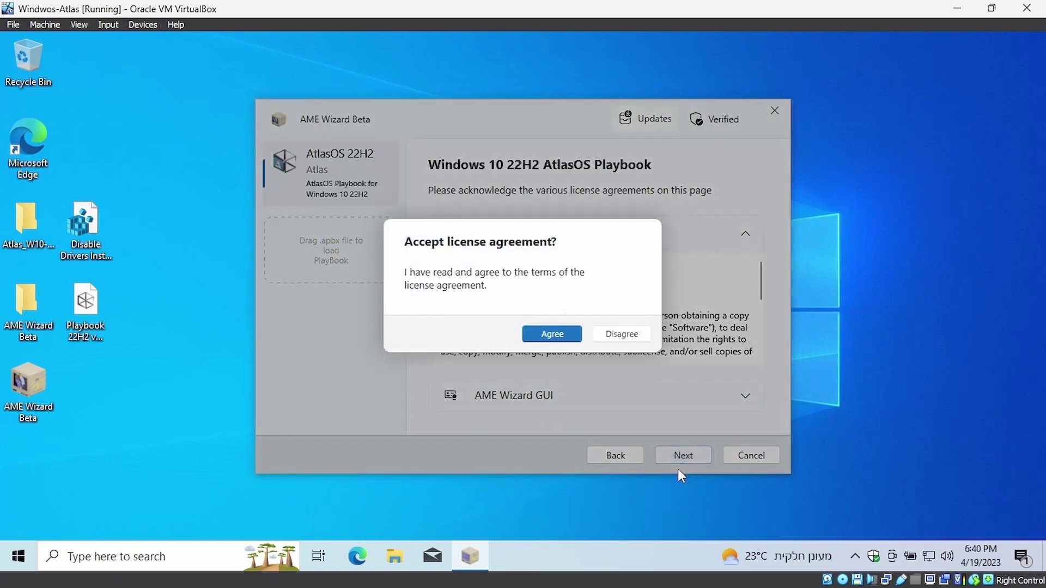
{"action": "left_click", "coordinate": [566, 335]}
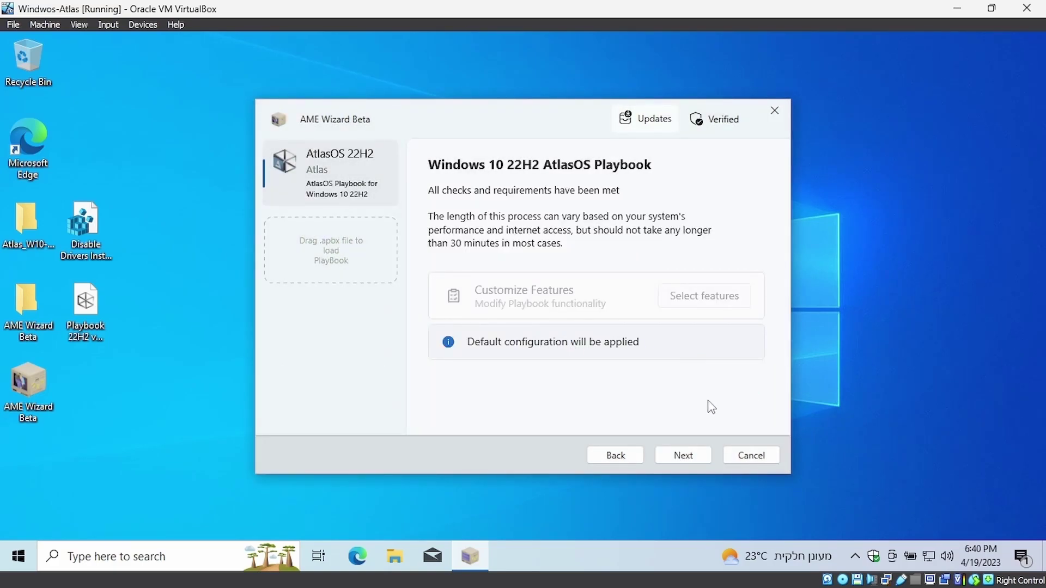
{"action": "left_click", "coordinate": [685, 457]}
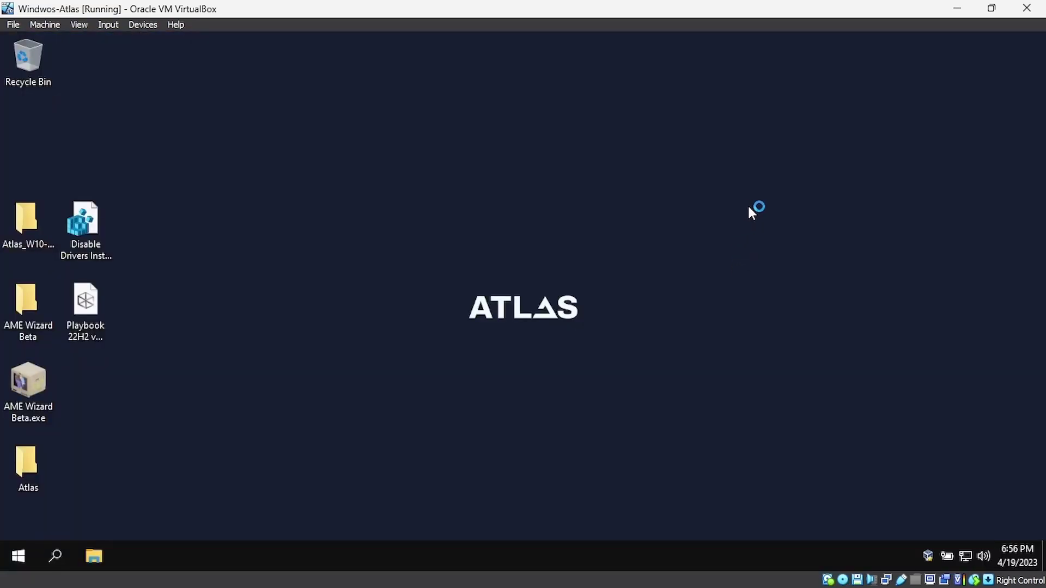
{"action": "right_click", "coordinate": [406, 149]}
{"action": "left_click", "coordinate": [483, 191]}
{"action": "right_click", "coordinate": [477, 194]}
{"action": "left_click", "coordinate": [550, 241]}
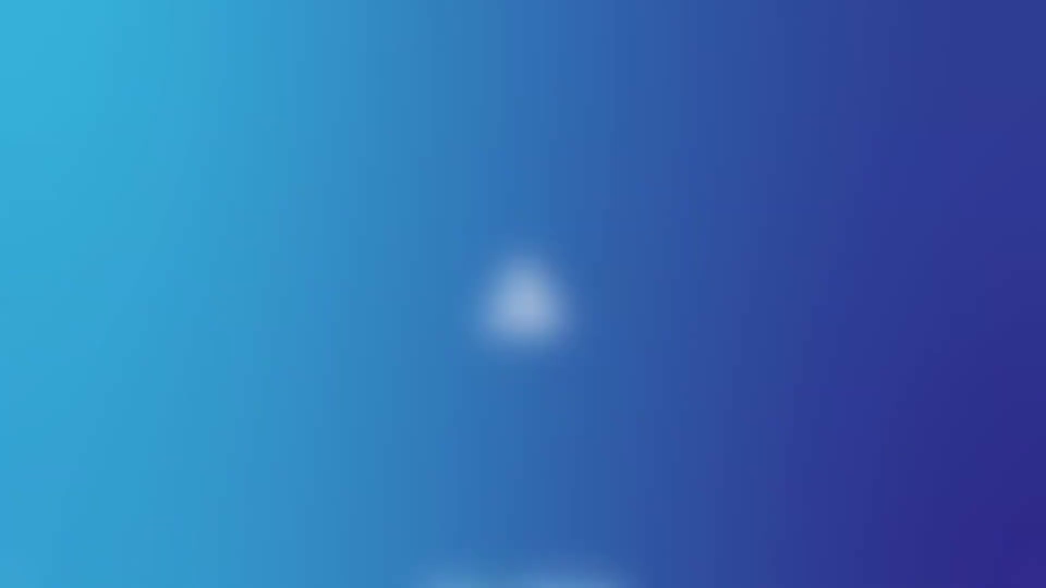